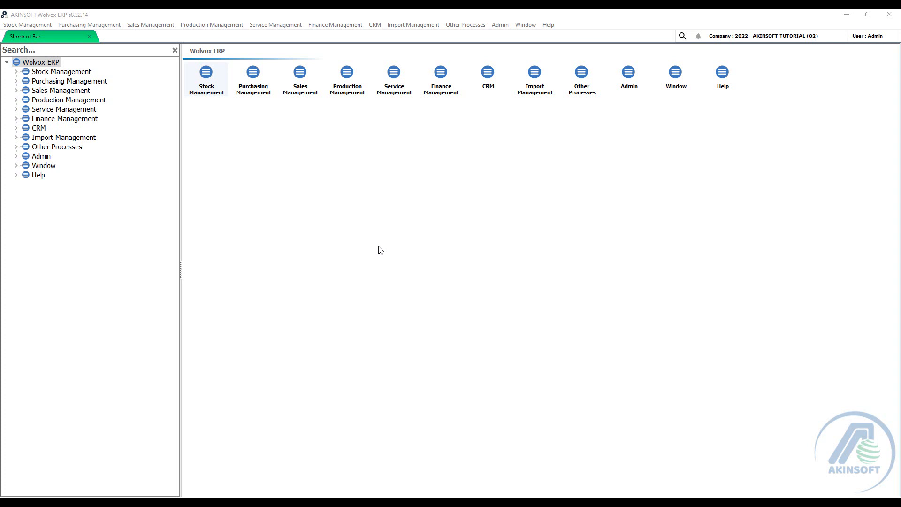
- Open the Warning/Reminder Settings in the Admin definitions and enable the due date control based on client balance
left_click(16, 158)
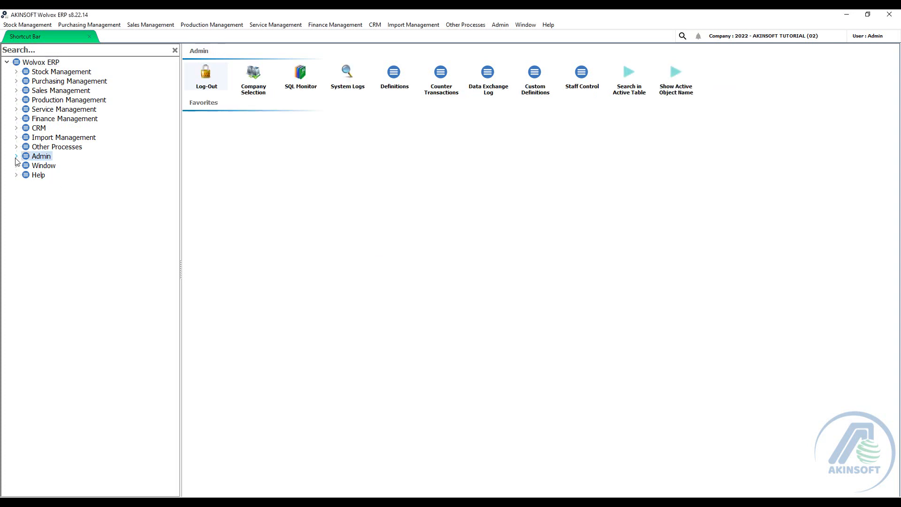
left_click(26, 204)
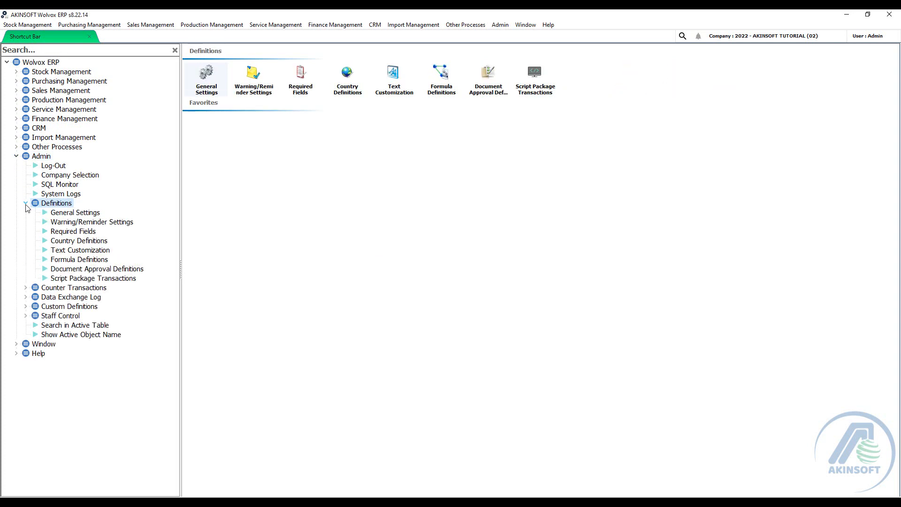
left_click(82, 224)
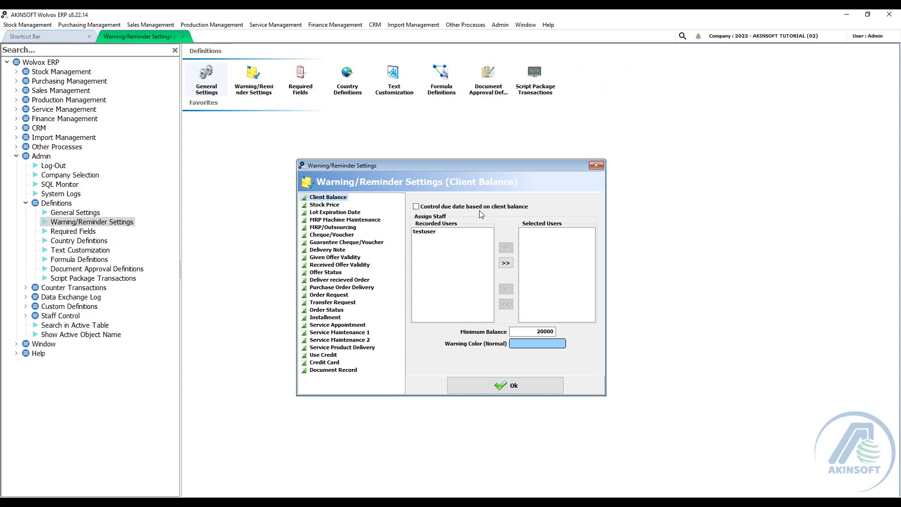
left_click(328, 205)
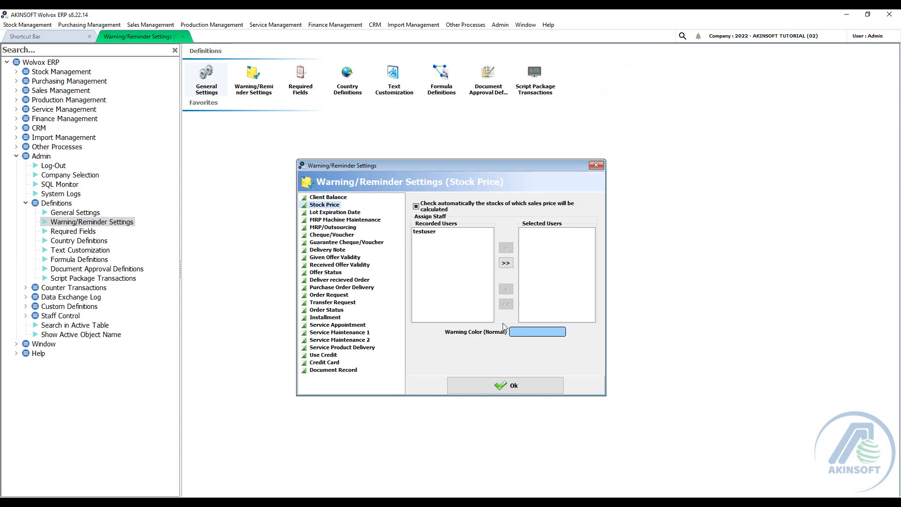
left_click(330, 198)
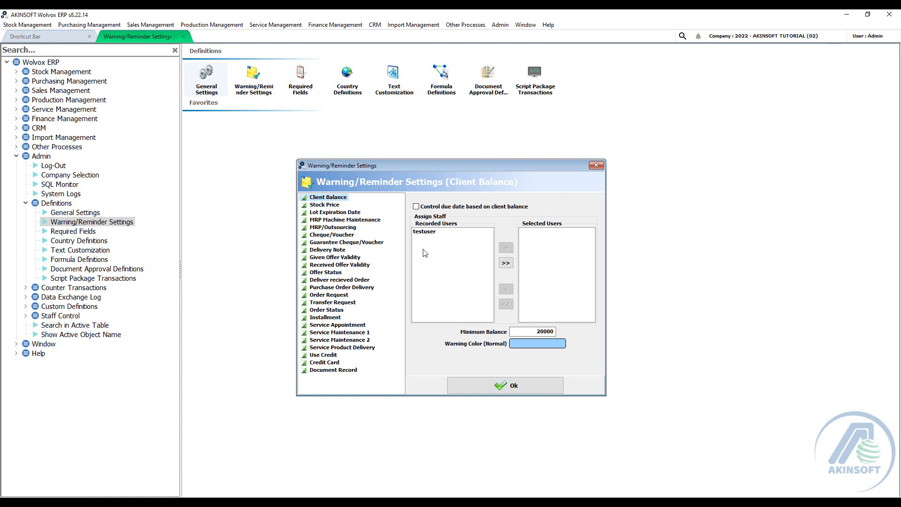
left_click(418, 206)
- Try assigning the recorded user testuser to the client balance warning, removing the assignment each time
left_click(429, 232)
left_click(509, 248)
left_click(507, 305)
left_click(462, 233)
left_click(506, 248)
left_click(507, 305)
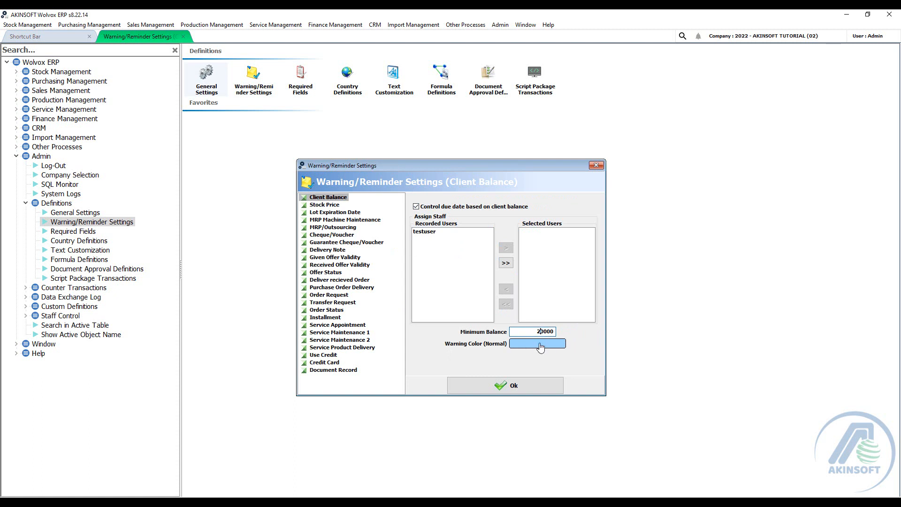
- Set the client balance's normal warning color to hex 6368FF and save the warning settings
left_click(557, 345)
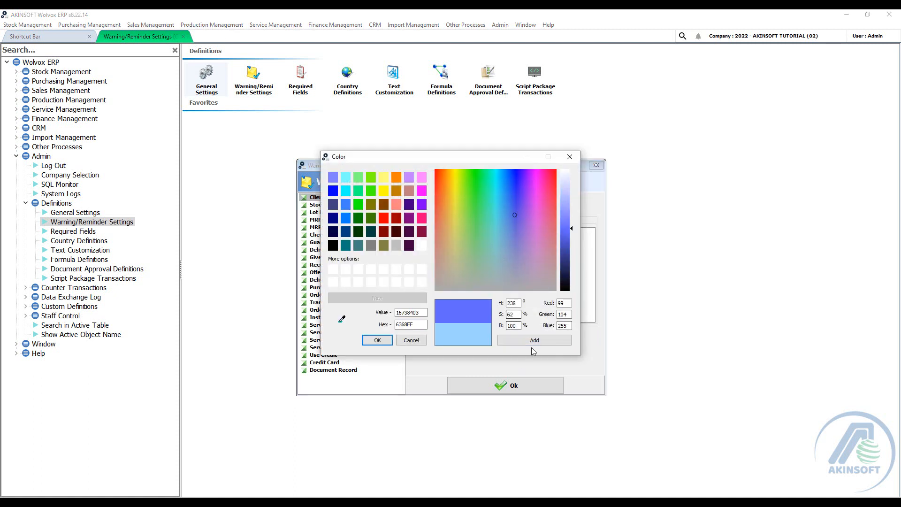
left_click(377, 340)
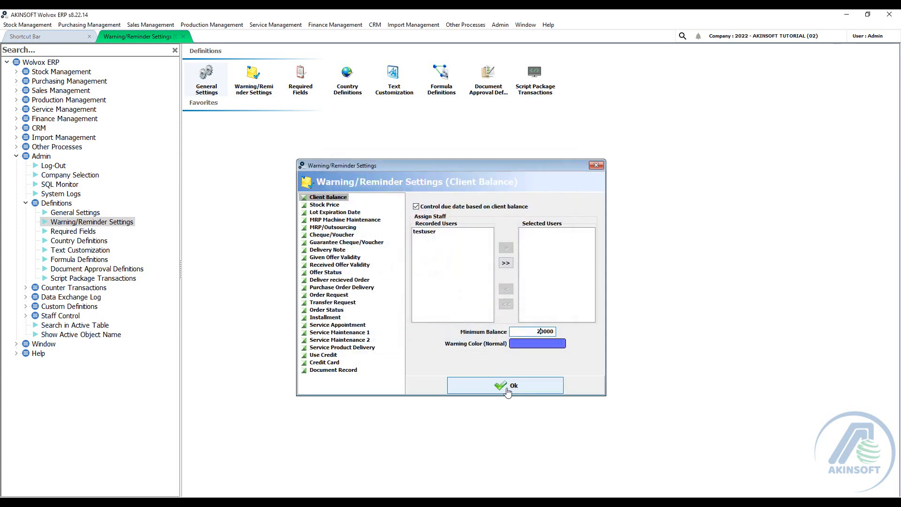
left_click(509, 386)
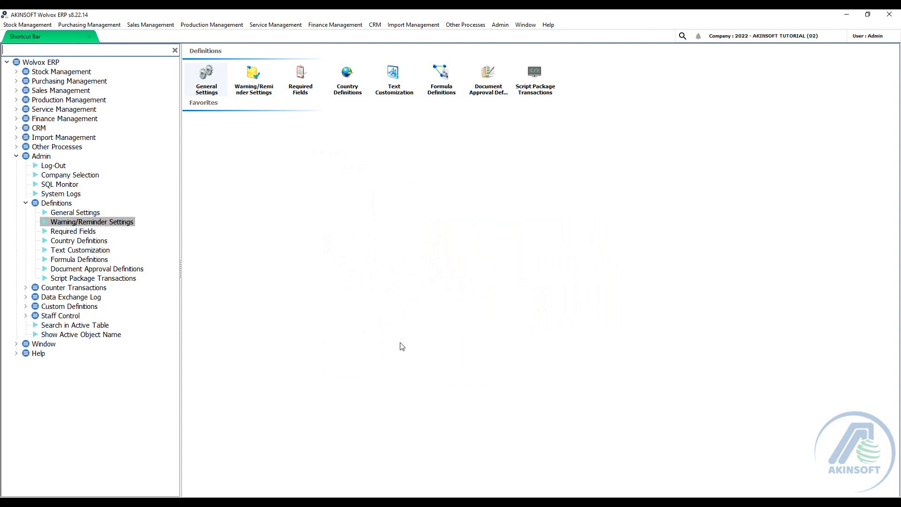
- Open Custom Settings in the Admin custom definitions
left_click(26, 307)
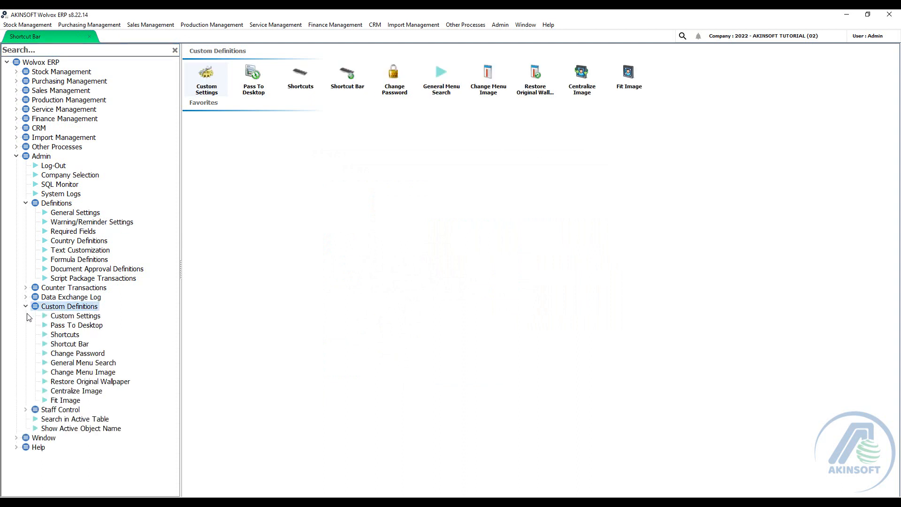
left_click(57, 320)
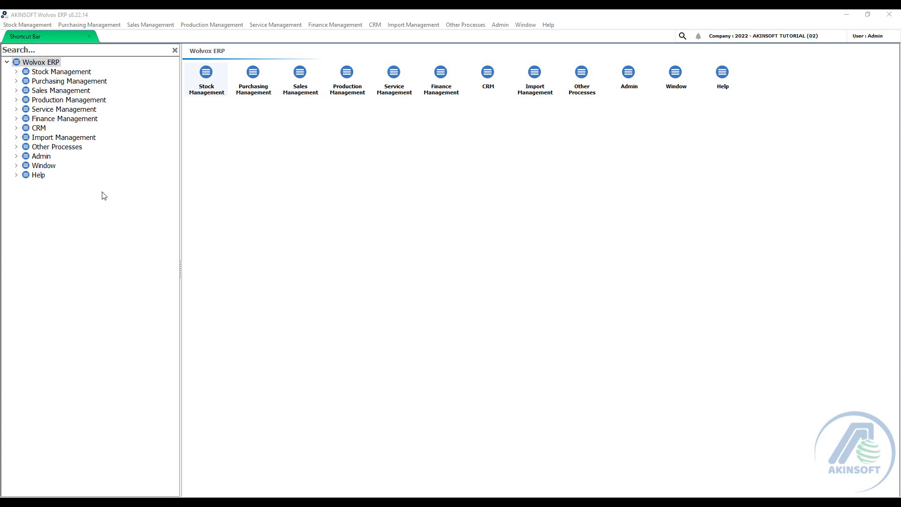
- Open the Required Fields settings in the Admin definitions and select the Client module
left_click(17, 156)
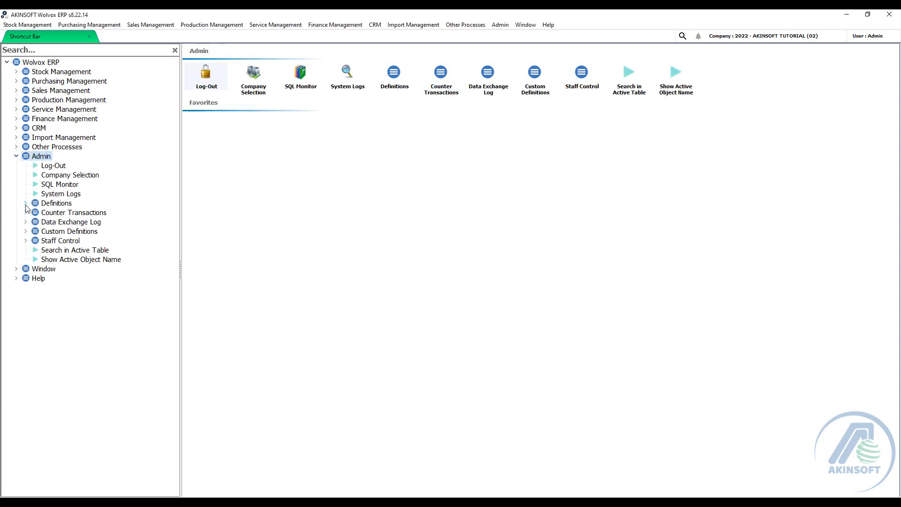
left_click(25, 203)
left_click(62, 233)
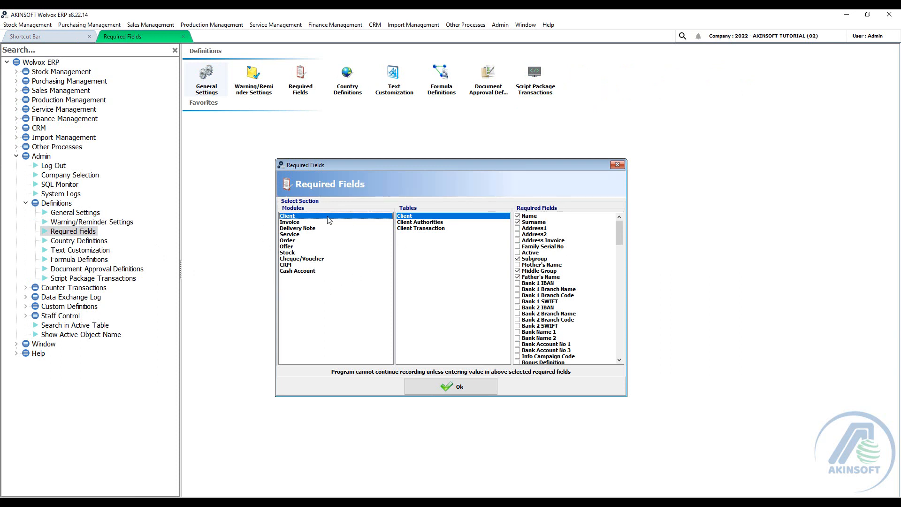
left_click(291, 222)
left_click(291, 217)
- Mark Address1, Address2, Family Serial No and Active as required fields for the Client table and save
left_click(518, 229)
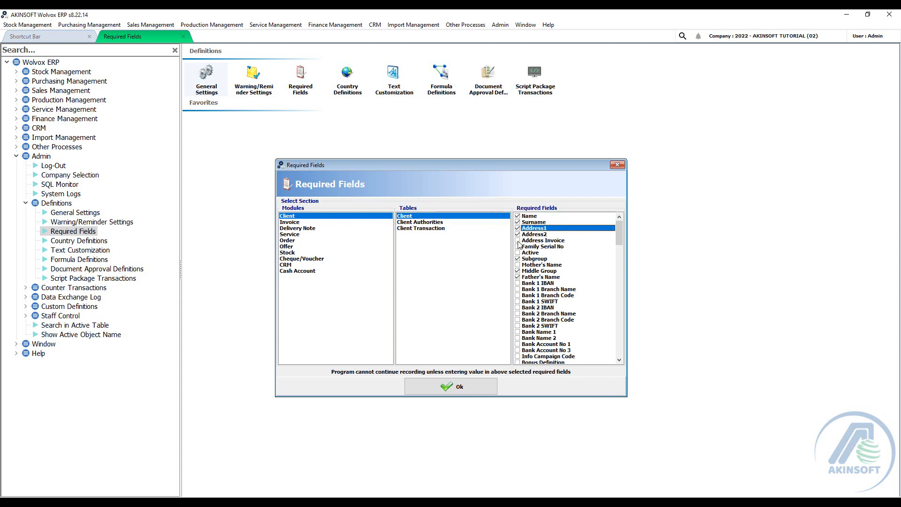
left_click(518, 246)
left_click(519, 253)
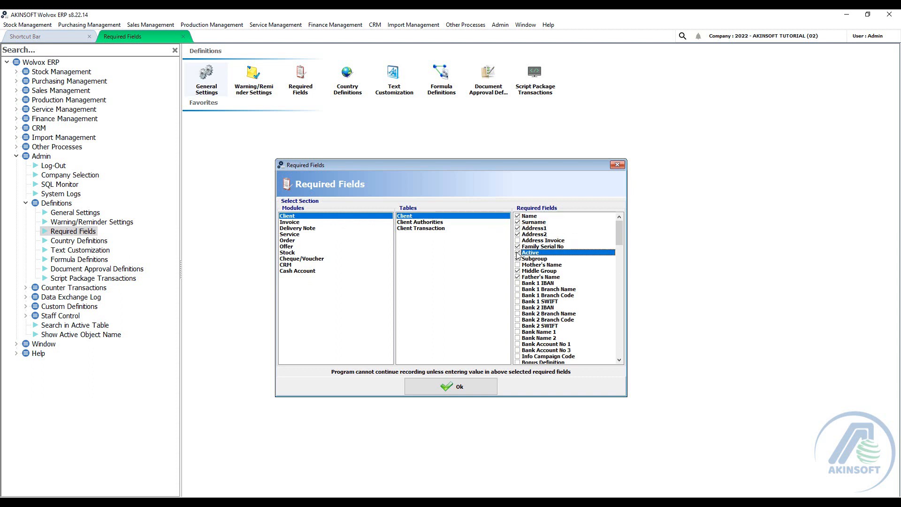
left_click(477, 392)
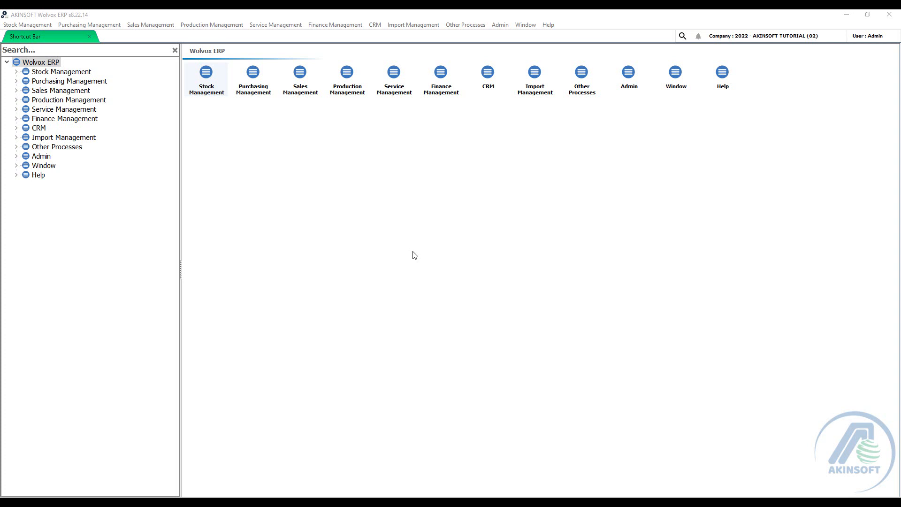
- Open Text Customization in the Admin definitions
left_click(20, 156)
left_click(29, 205)
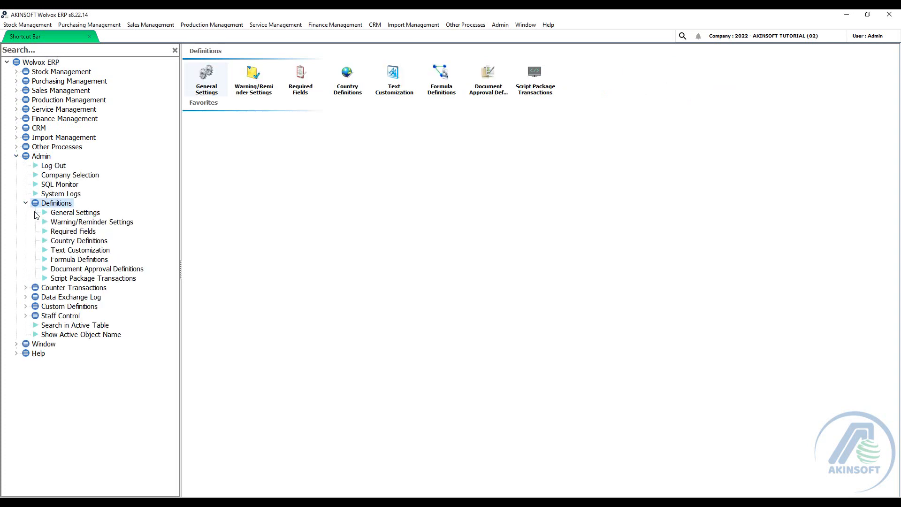
left_click(64, 253)
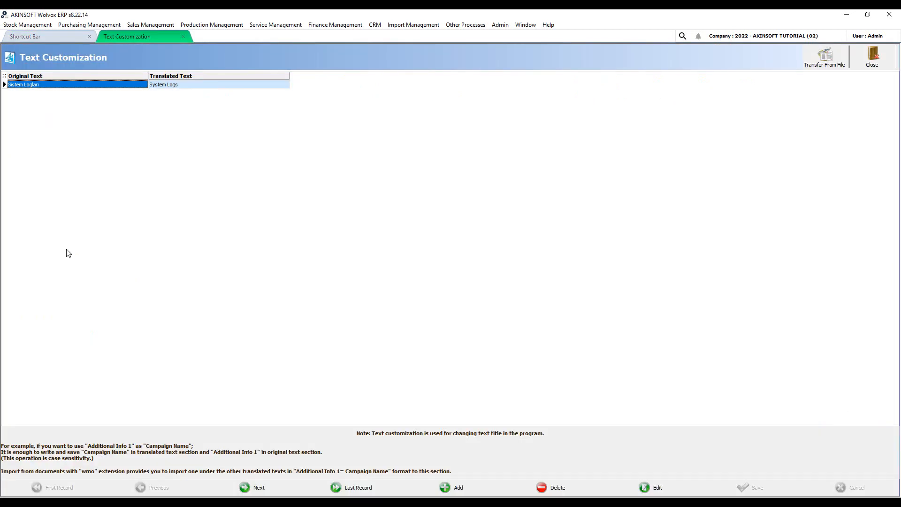
- Examine the original text and the translated text of the existing text customization record
double_click(43, 87)
left_click_drag(50, 86, 5, 86)
left_click_drag(167, 86, 4, 80)
left_click(101, 84)
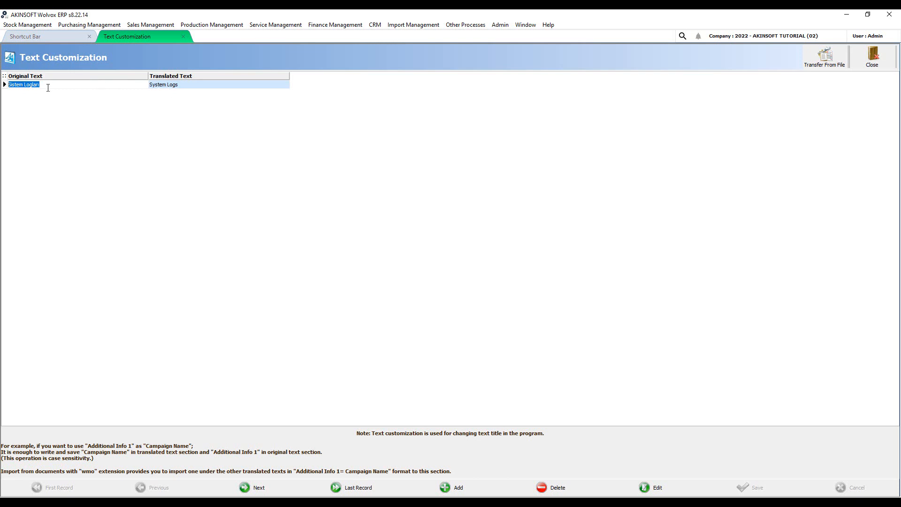
left_click_drag(50, 86, 29, 85)
left_click_drag(37, 86, 3, 87)
left_click(176, 88)
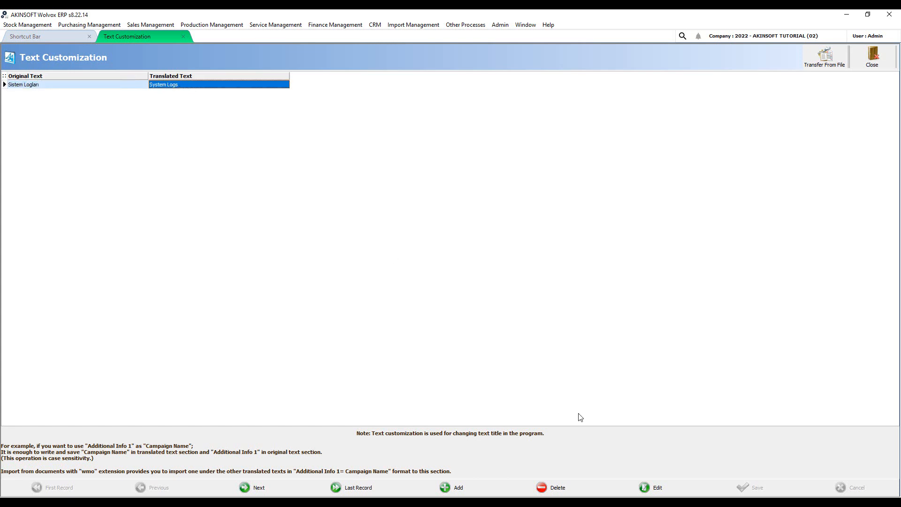